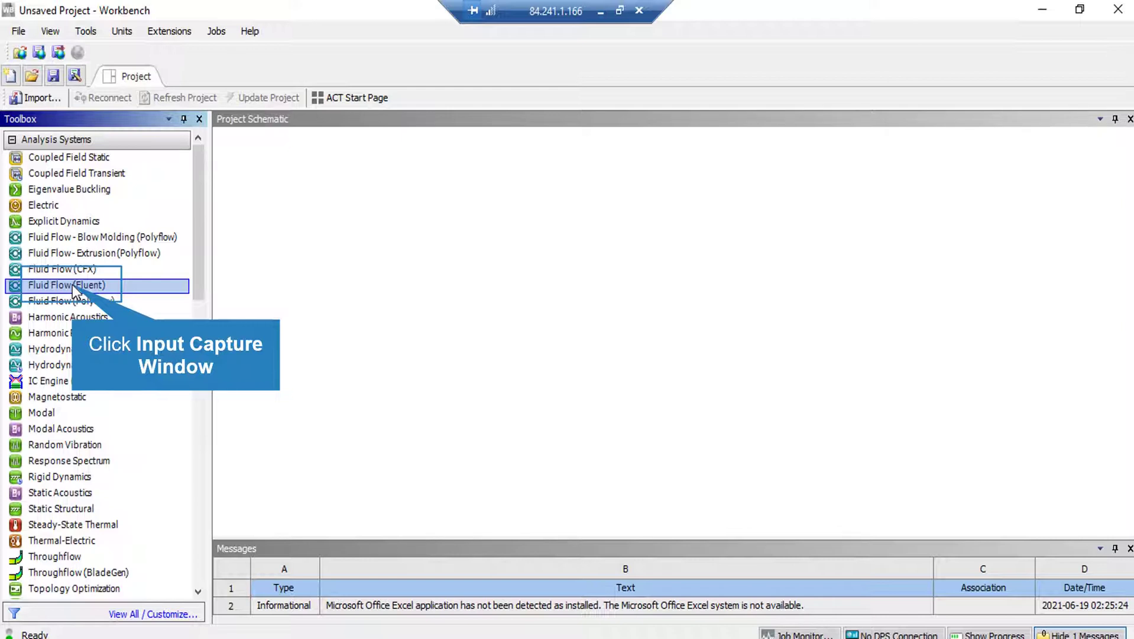
- Add a Fluid Flow (Fluent) analysis system to the project schematic
drag(74, 290, 327, 195)
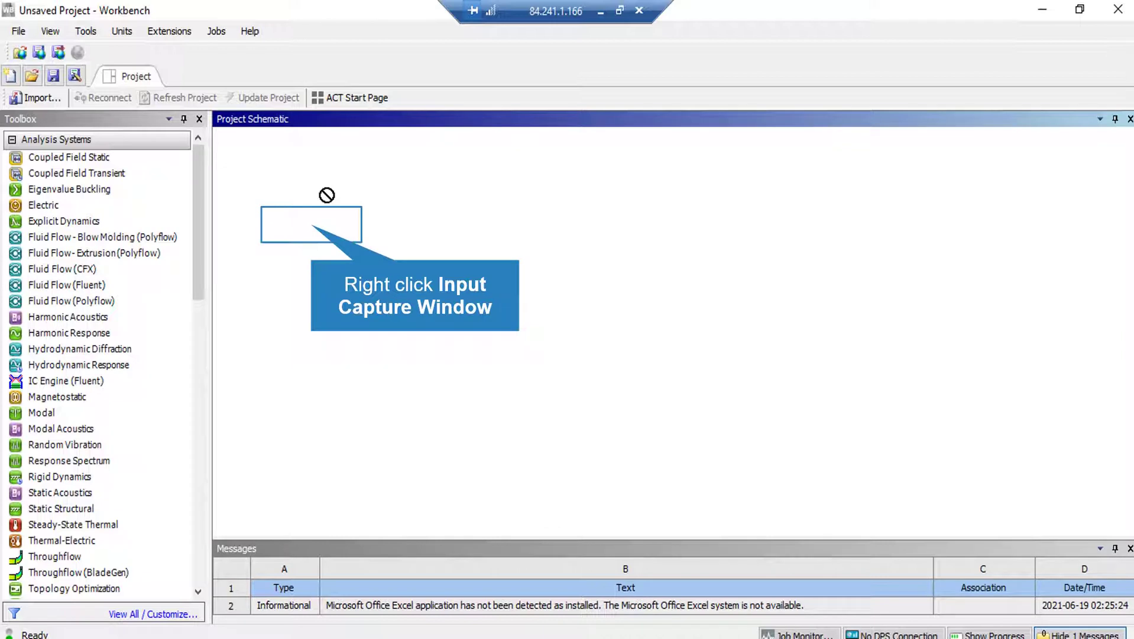
drag(327, 195, 324, 202)
right_click(295, 227)
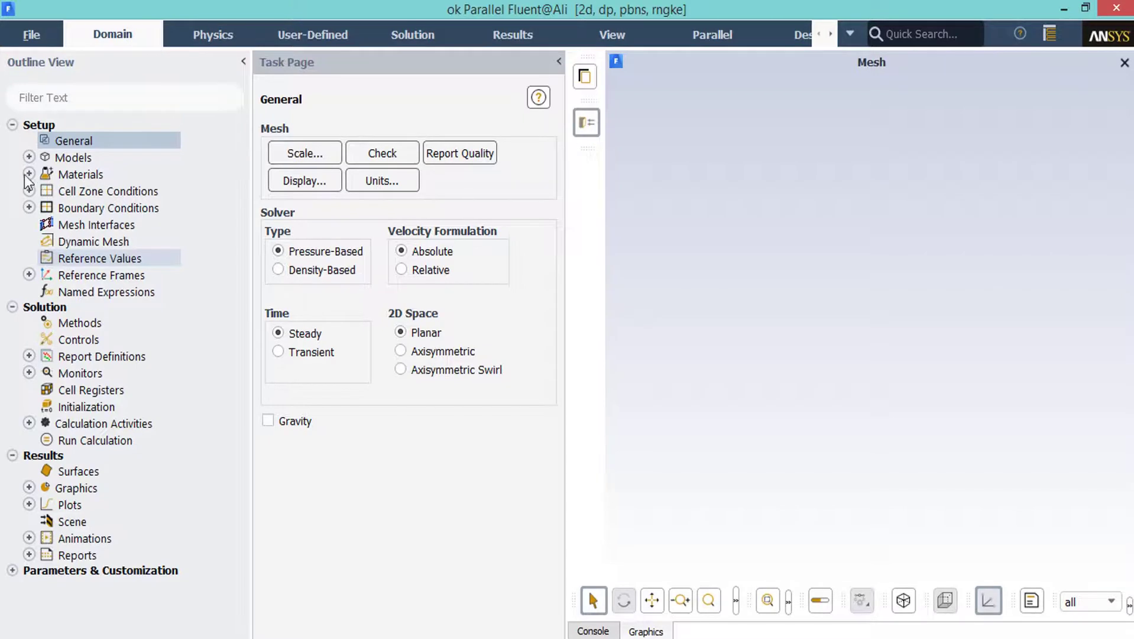
- Open the viscous model settings to review the turbulence model
click(28, 158)
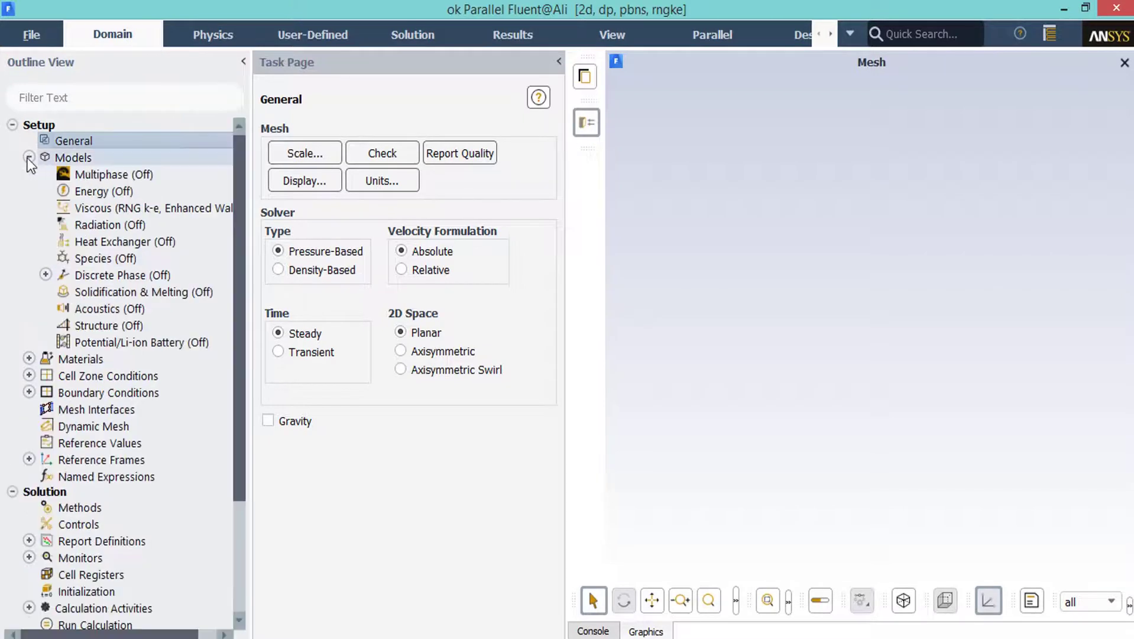
double_click(114, 209)
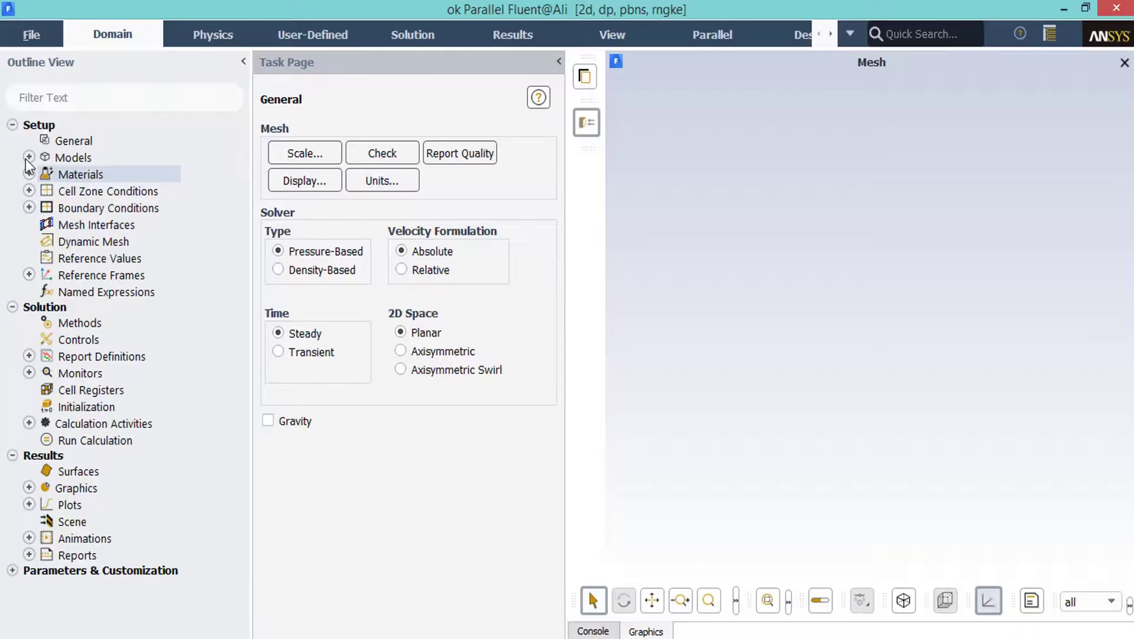
- Examine the boundary condition settings of the inlet, outlet and surface_body zones
double_click(60, 207)
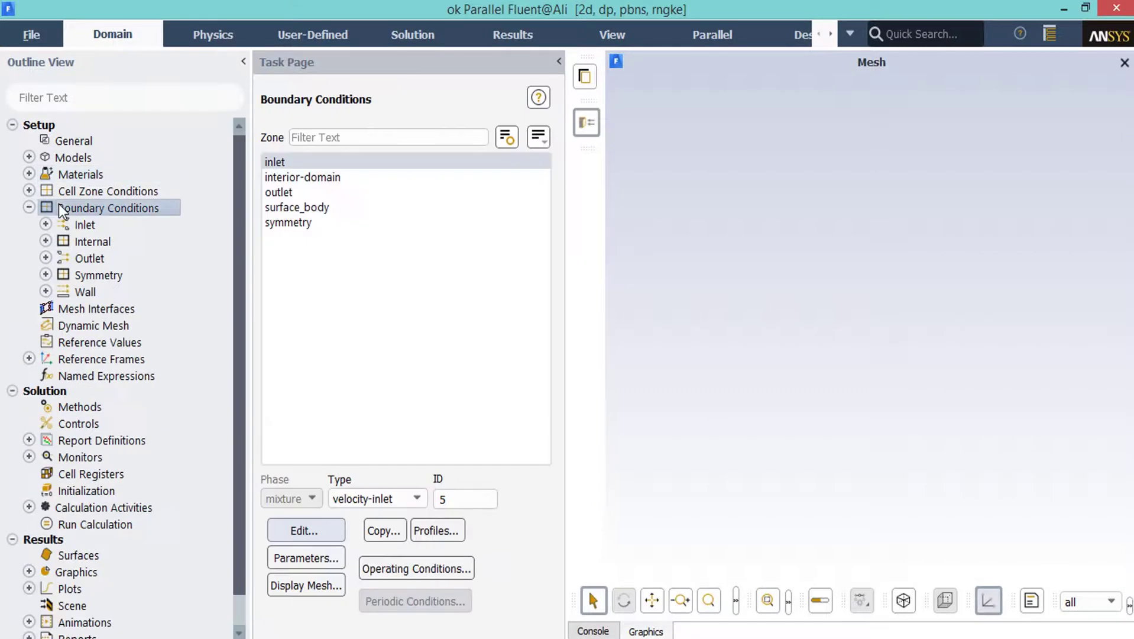
click(298, 532)
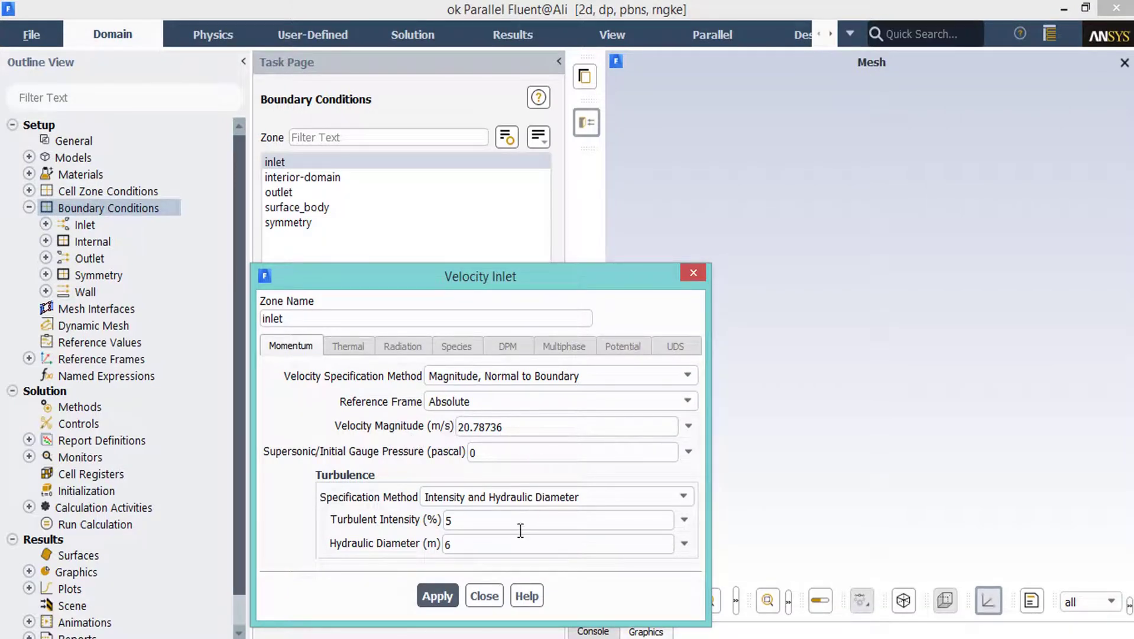
click(483, 595)
click(308, 191)
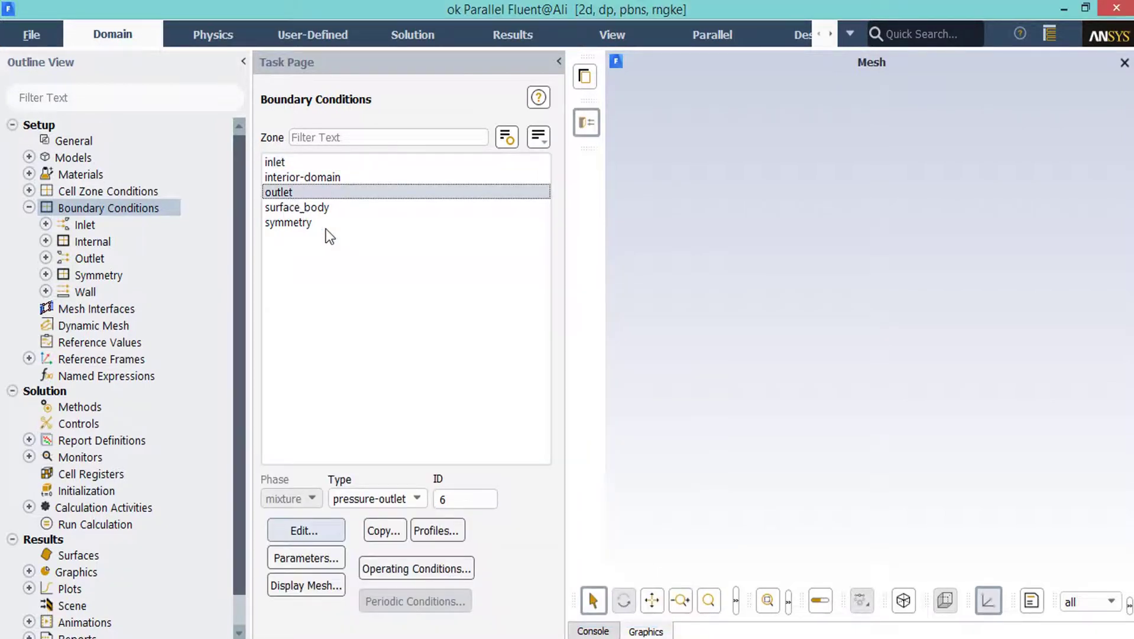
click(315, 531)
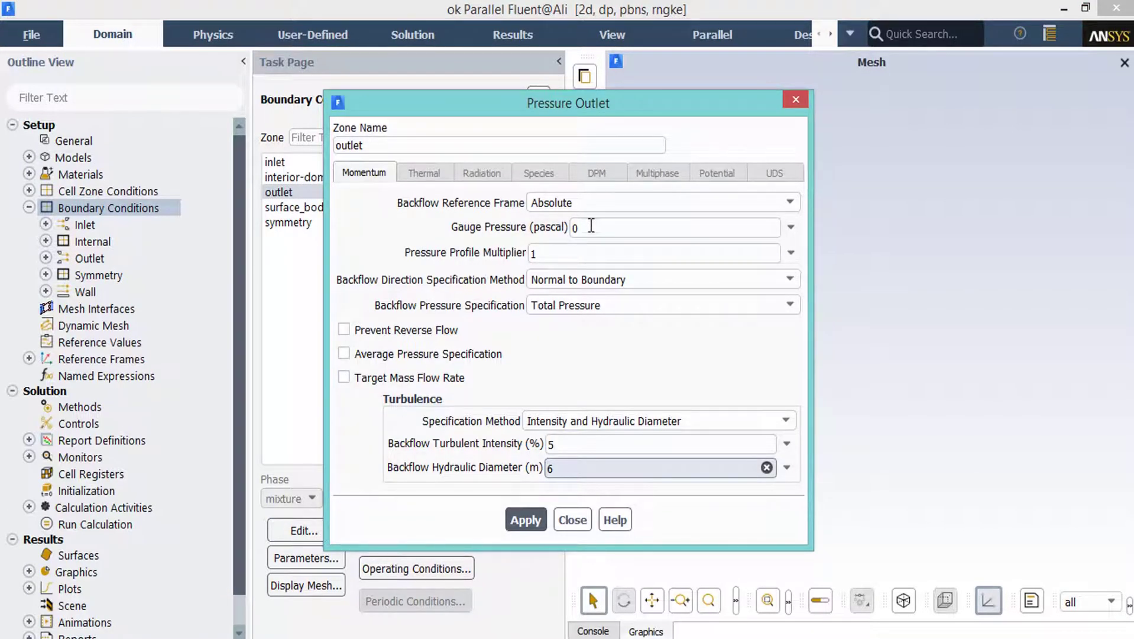
click(566, 519)
click(328, 208)
click(322, 531)
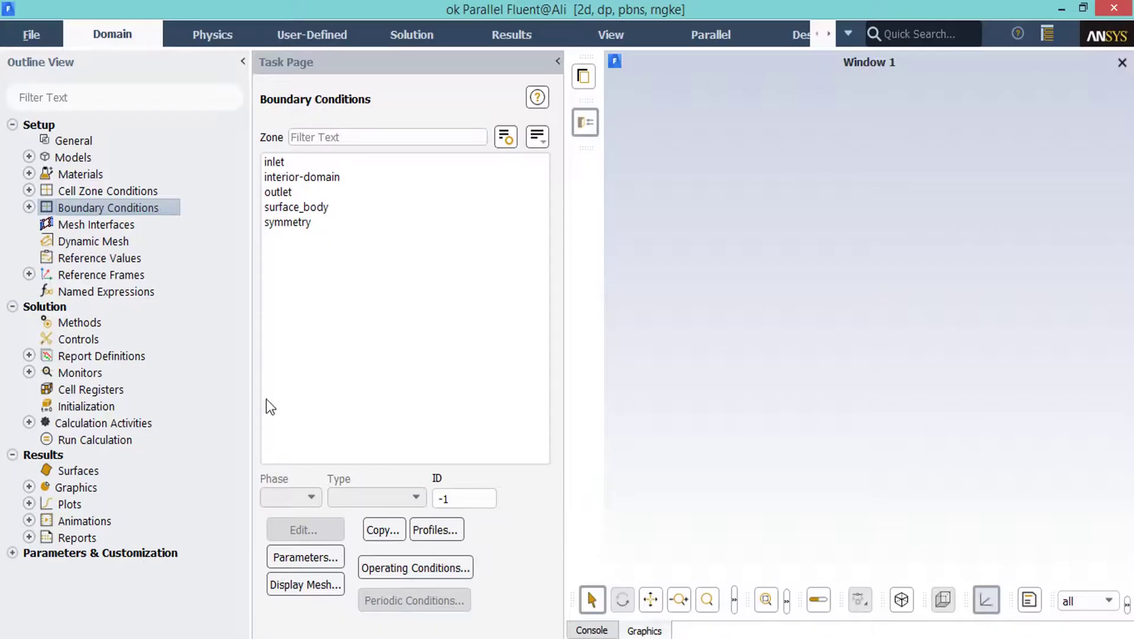
- Review the reference values, the solution methods and the under-relaxation factors of the case
click(92, 261)
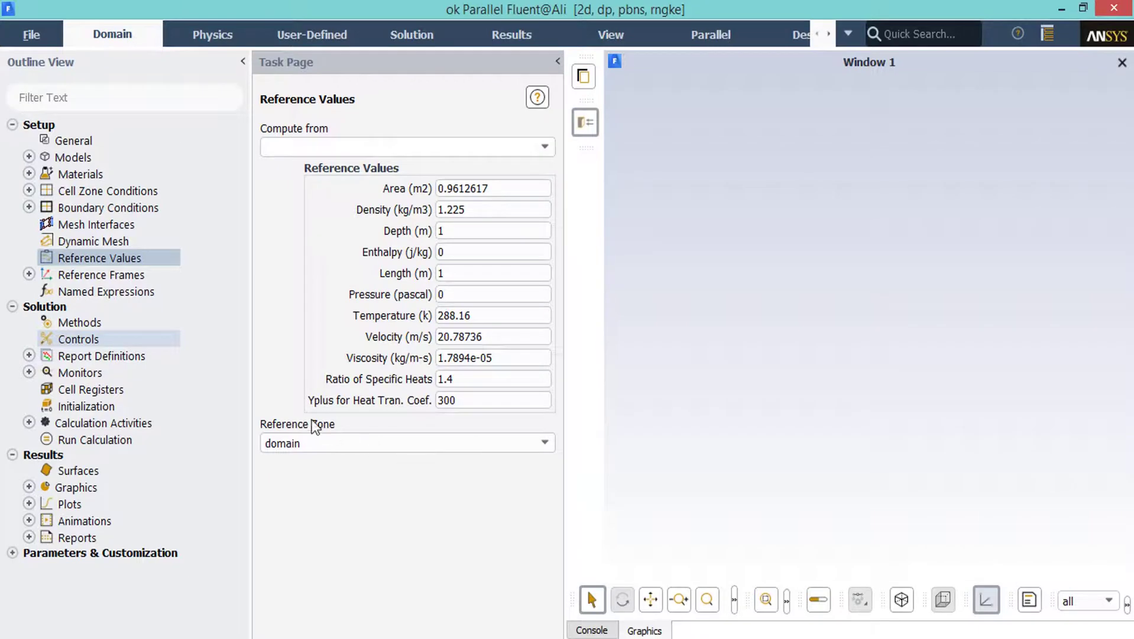
click(107, 323)
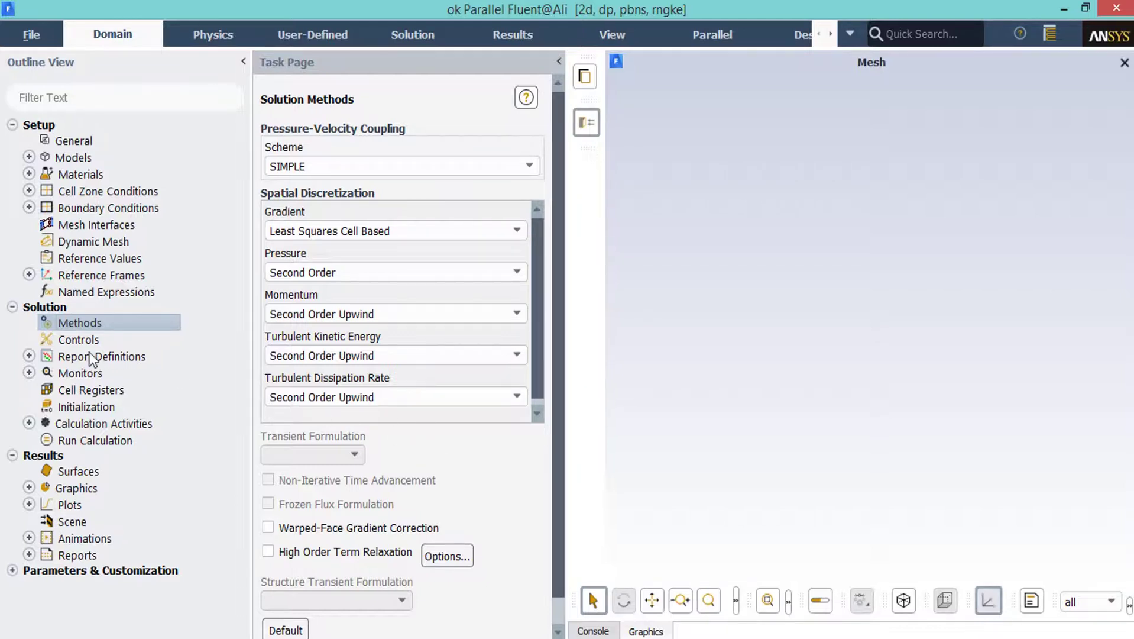
click(78, 339)
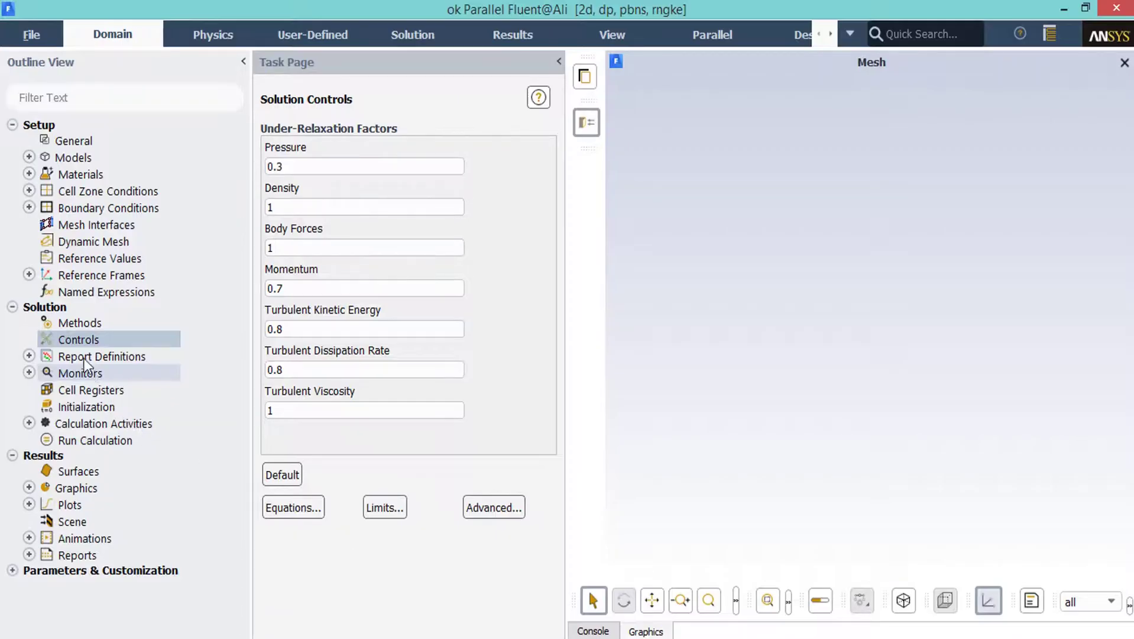
- Inspect the existing lift and drag report definitions, including their force vectors and wall zones
right_click(83, 356)
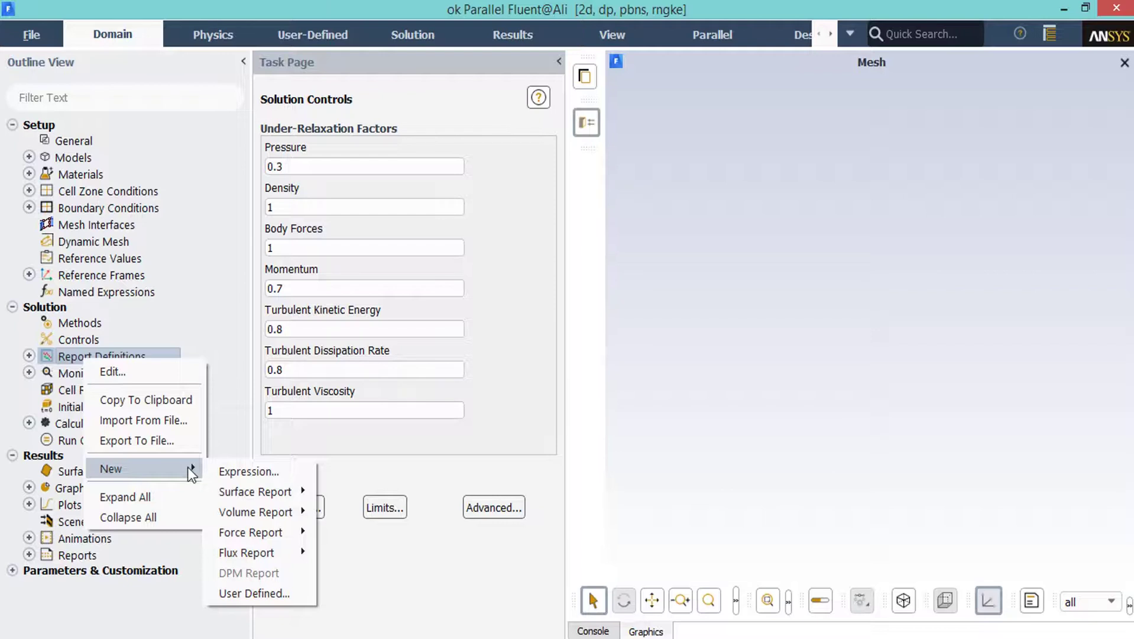
key(Escape)
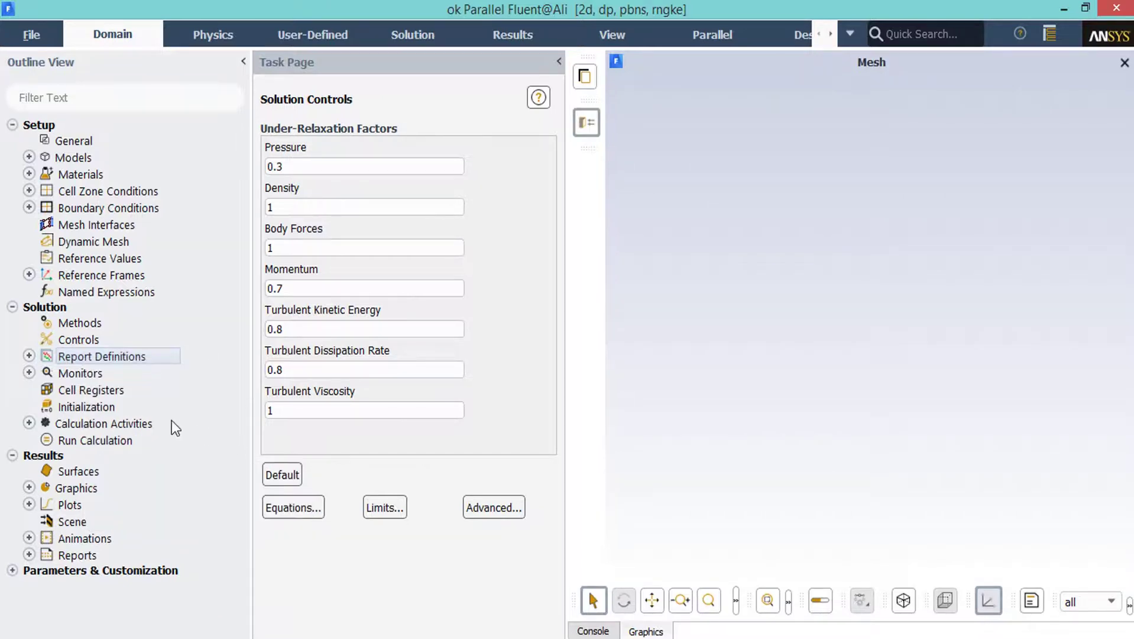
click(29, 356)
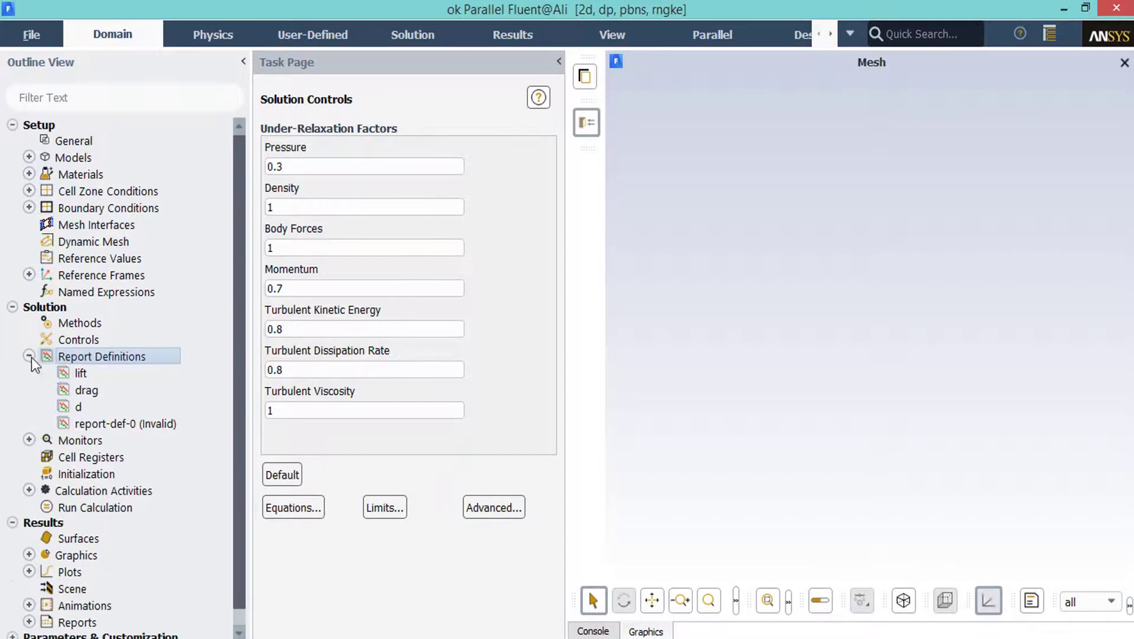
double_click(78, 377)
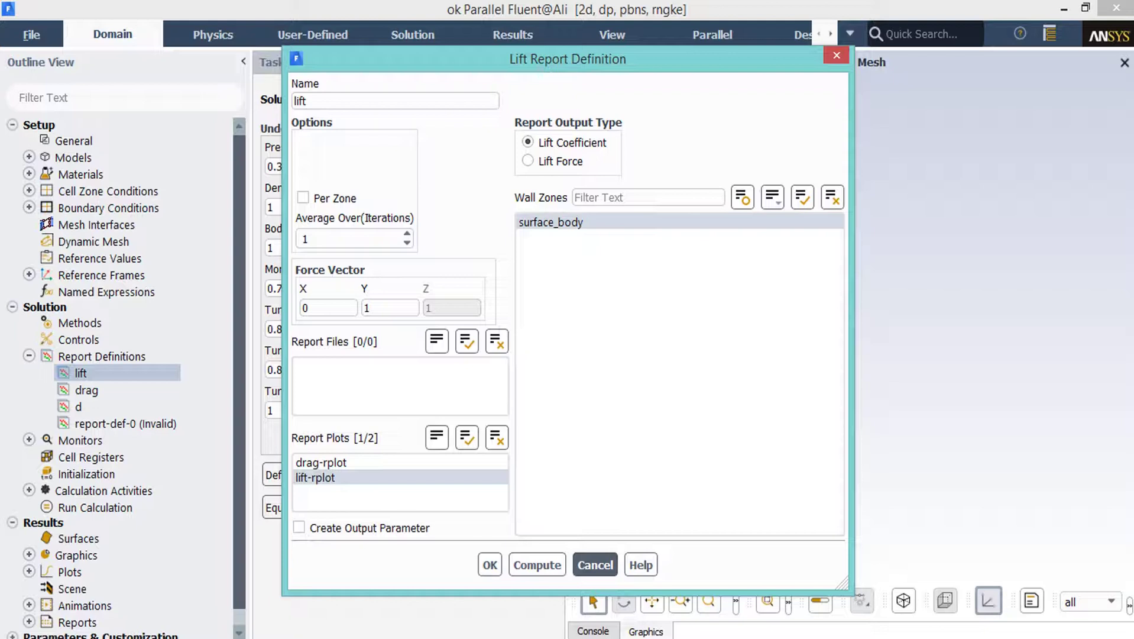
click(603, 563)
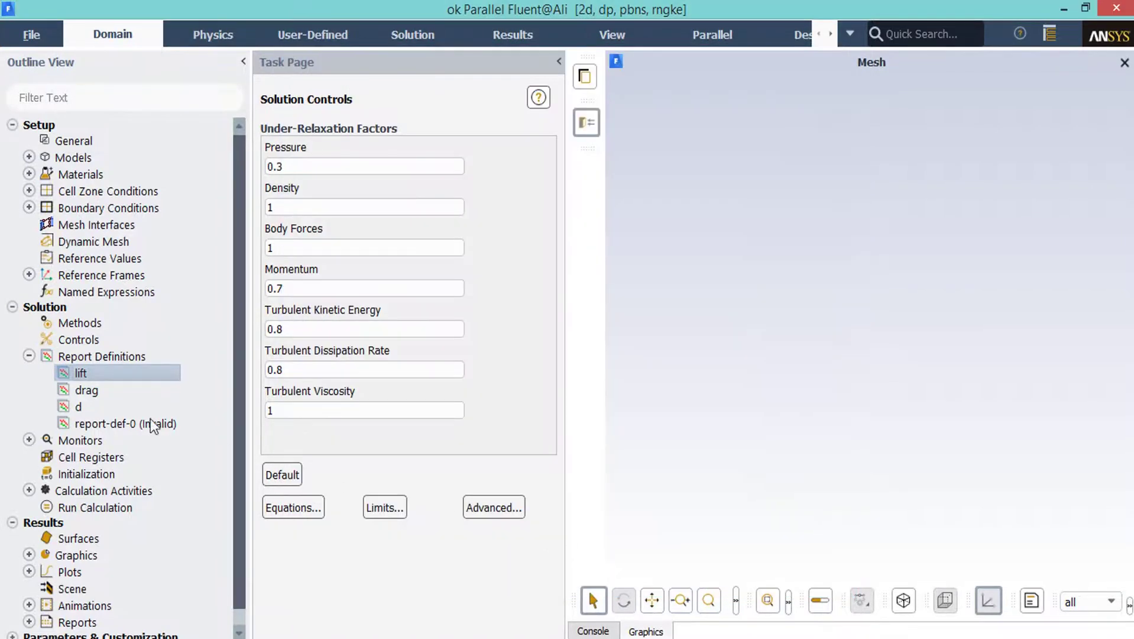
double_click(94, 391)
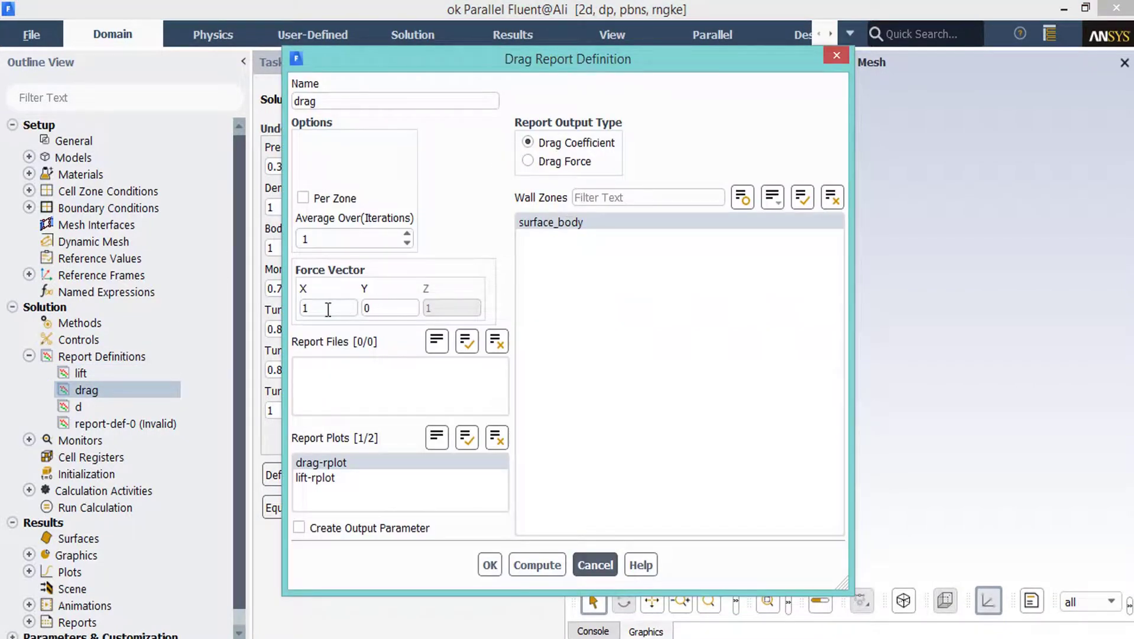
click(595, 565)
click(29, 356)
- Open the residual monitor settings to check the convergence criteria
click(29, 373)
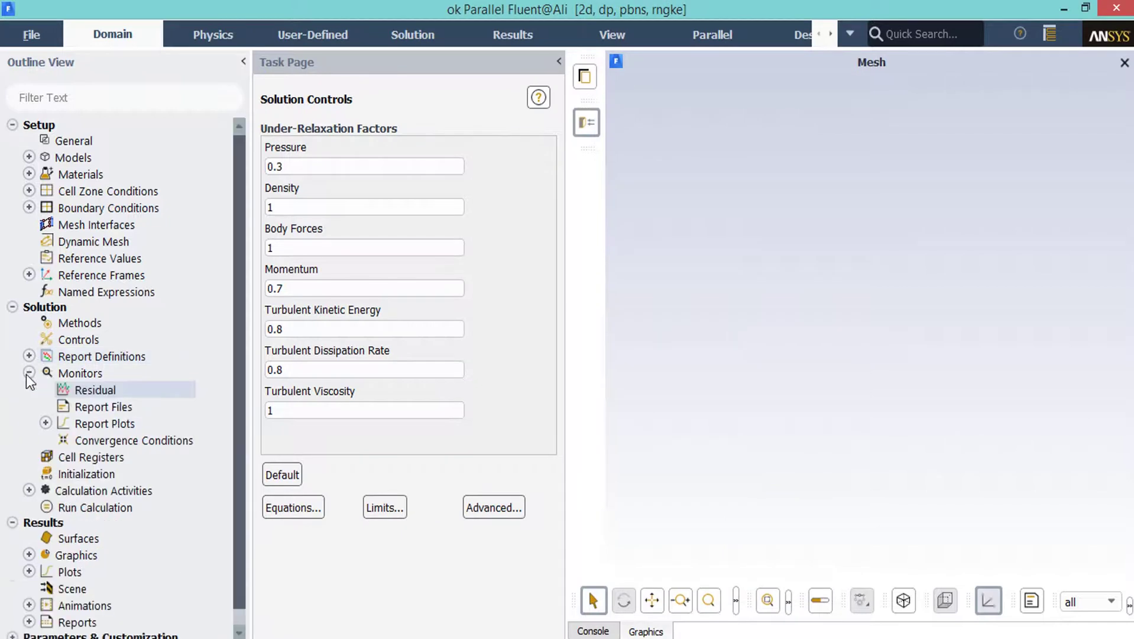
double_click(77, 390)
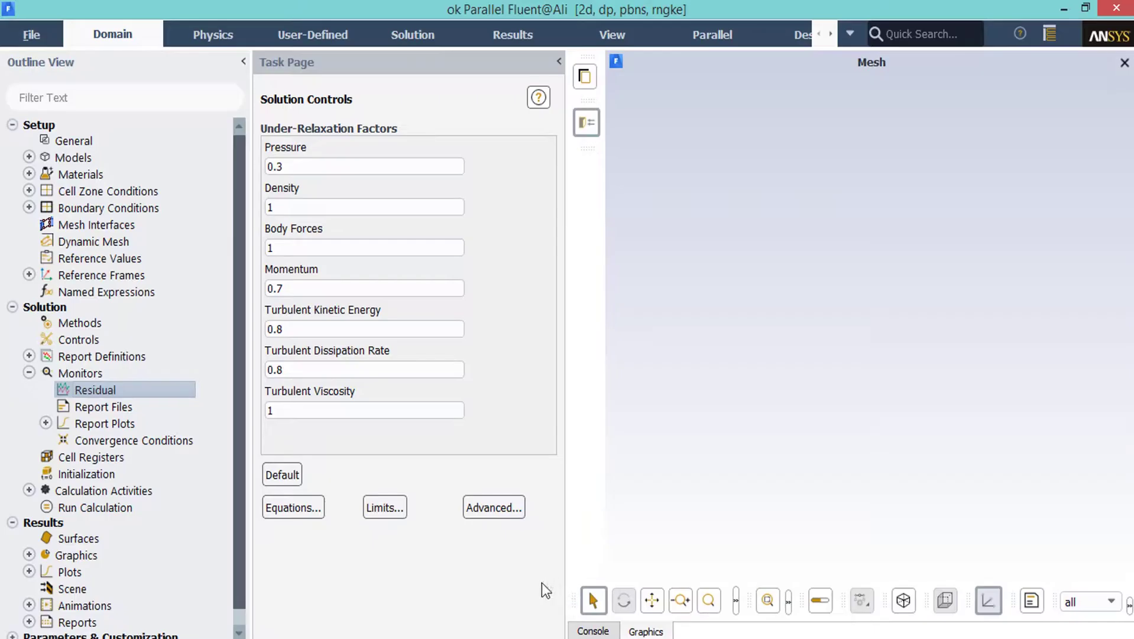
- Review the solution initialization method and the run calculation parameters
double_click(142, 473)
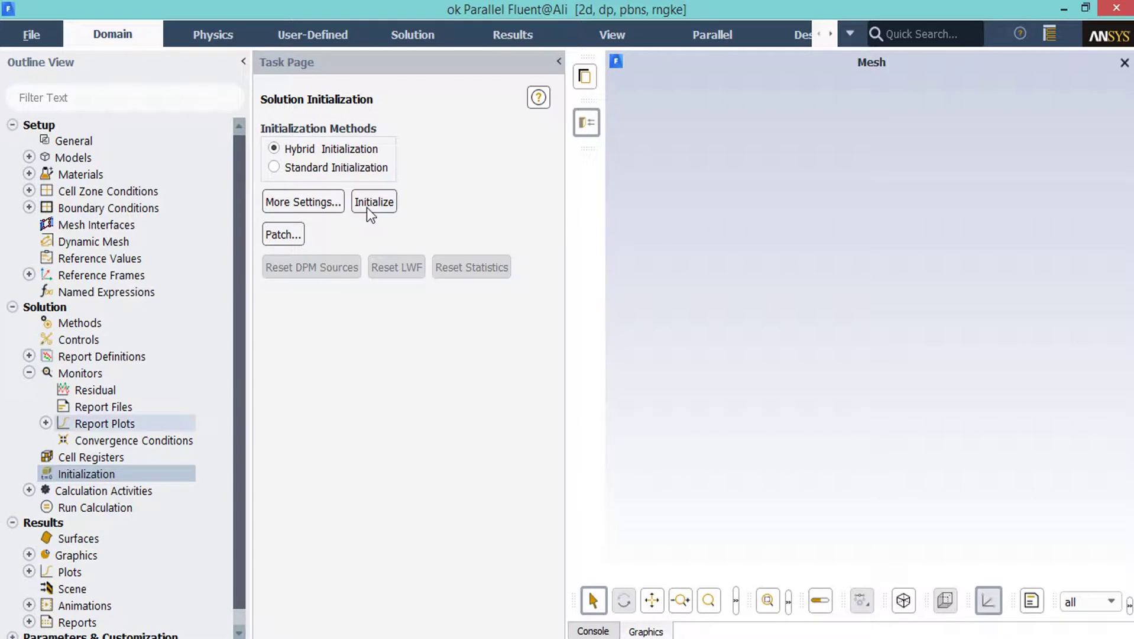
click(102, 503)
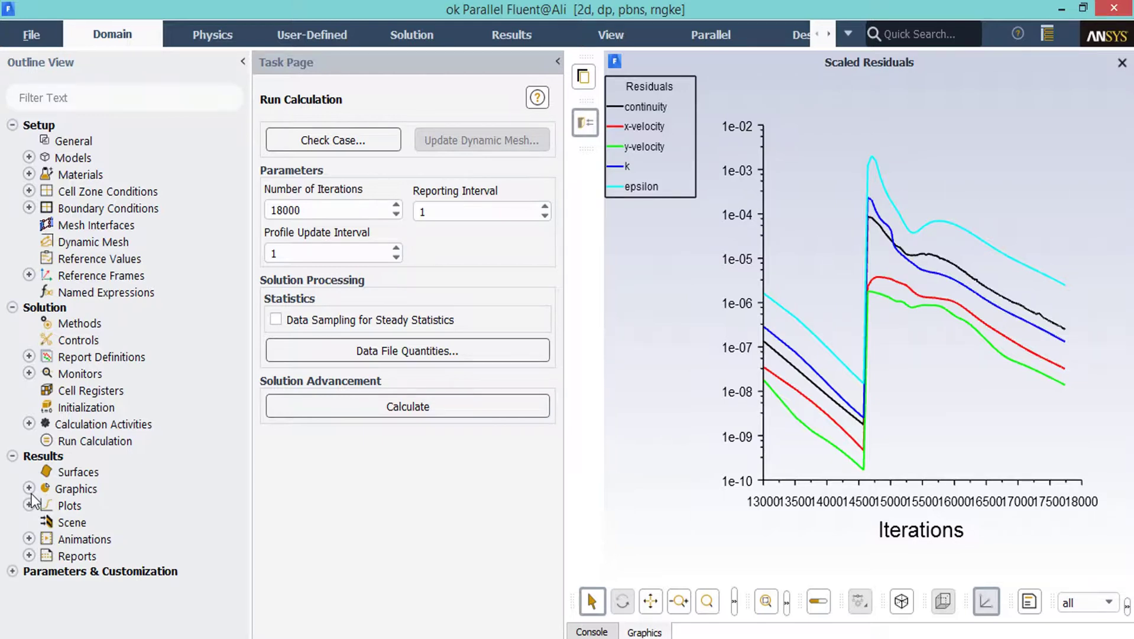
- Create a filled contour plot of static pressure and display it
click(29, 490)
right_click(82, 523)
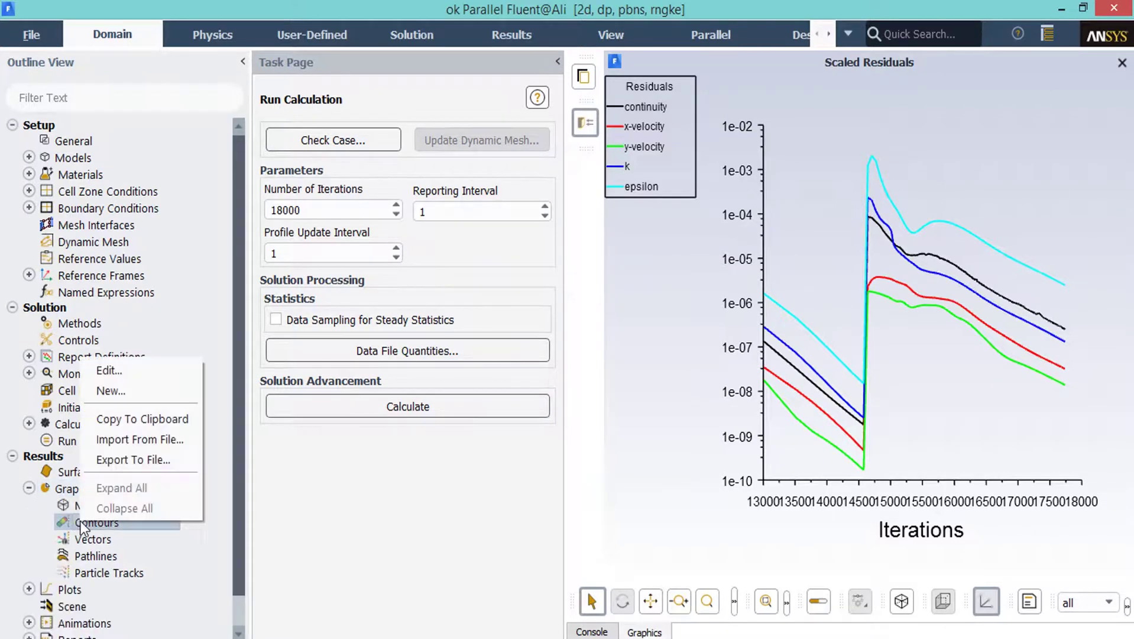
click(117, 397)
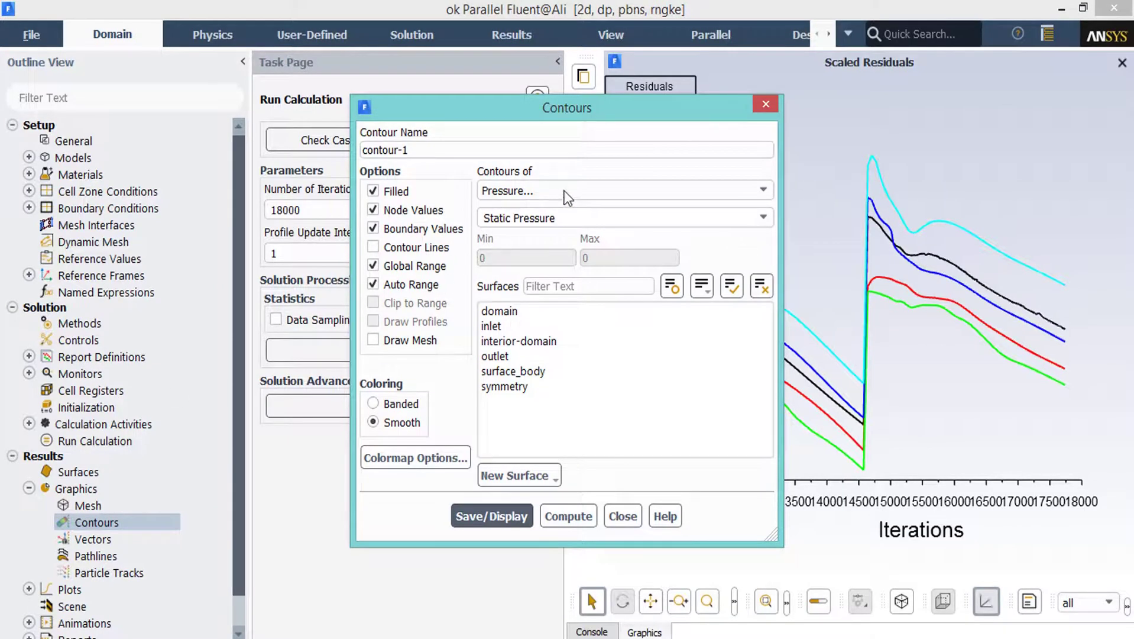
click(498, 515)
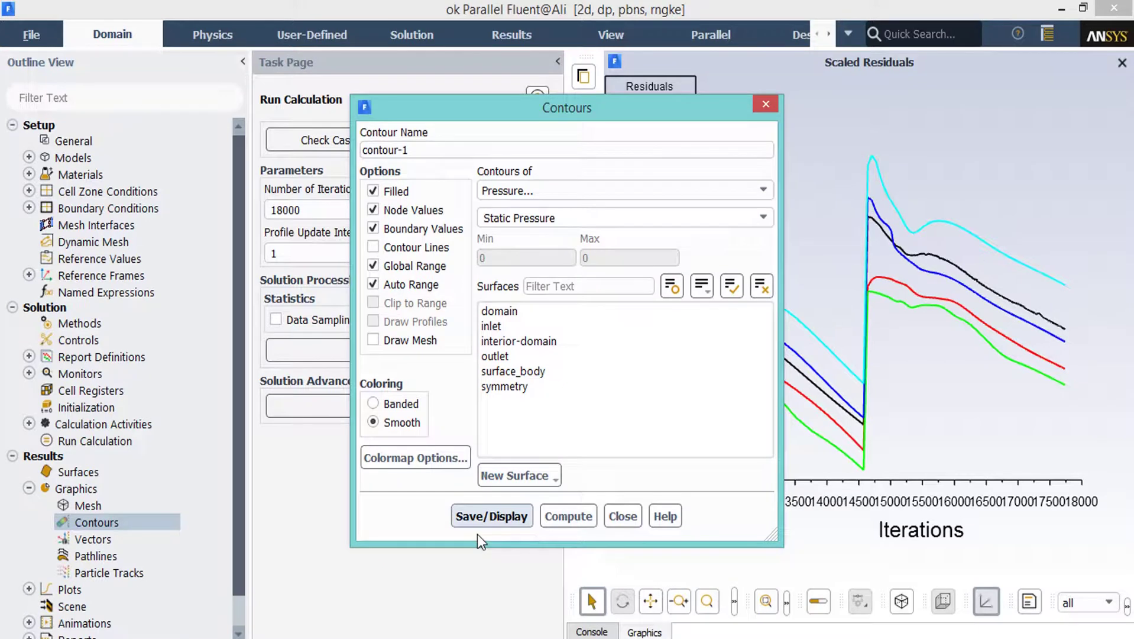
- Change the contour variable to Velocity Magnitude and display the plot
click(553, 188)
click(565, 234)
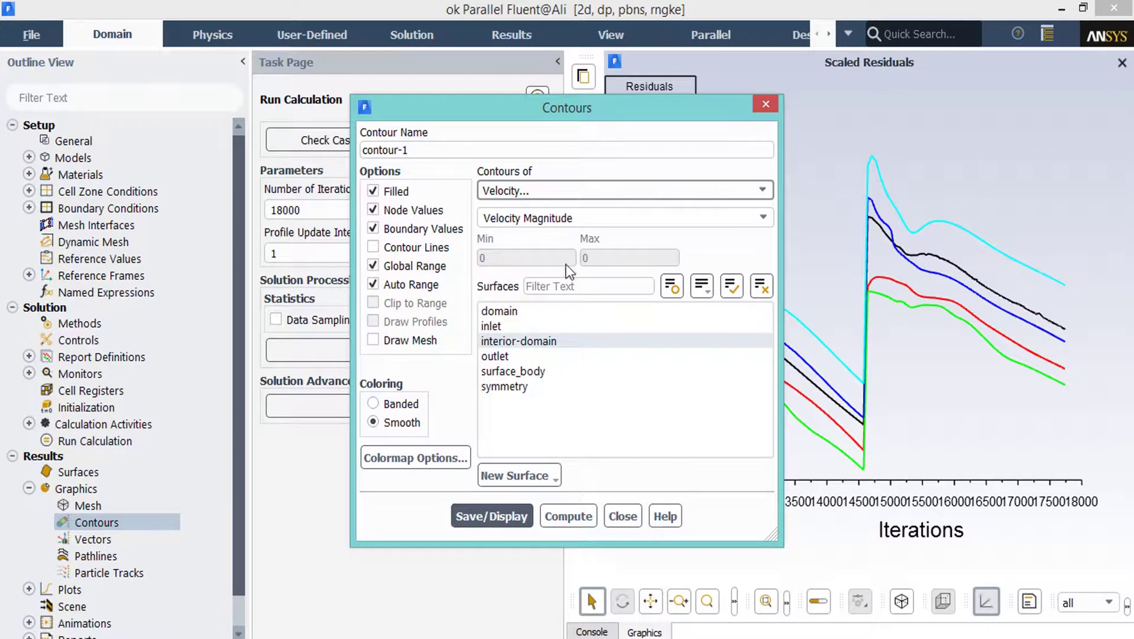
click(504, 515)
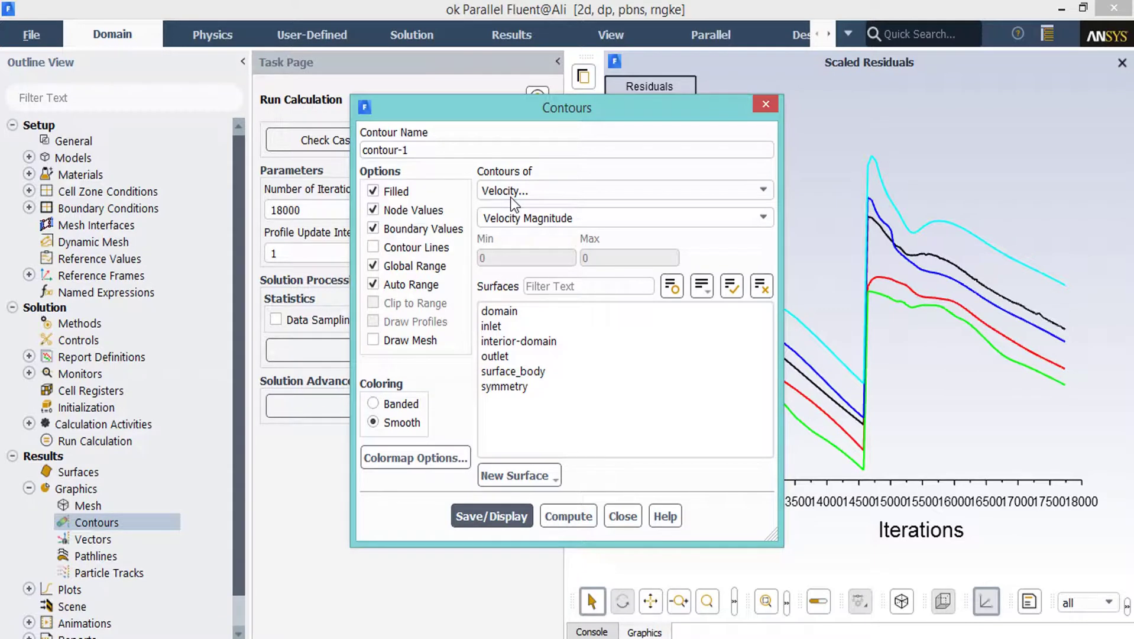
- Switch the contour variable to Turbulent Viscosity in the Turbulence category
click(510, 197)
click(512, 251)
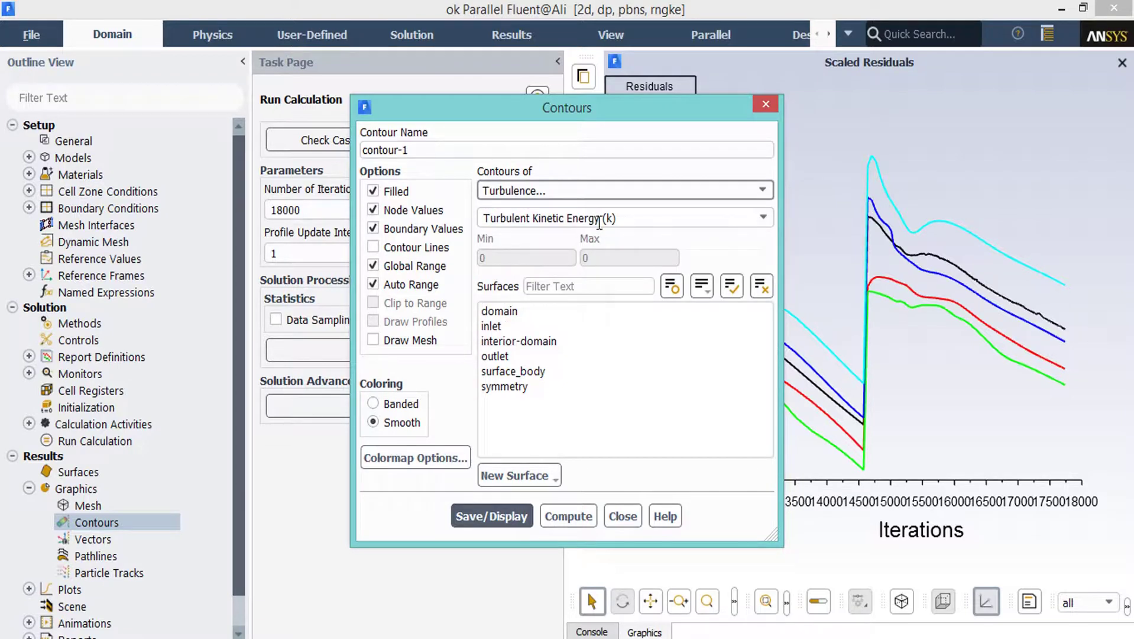
click(764, 217)
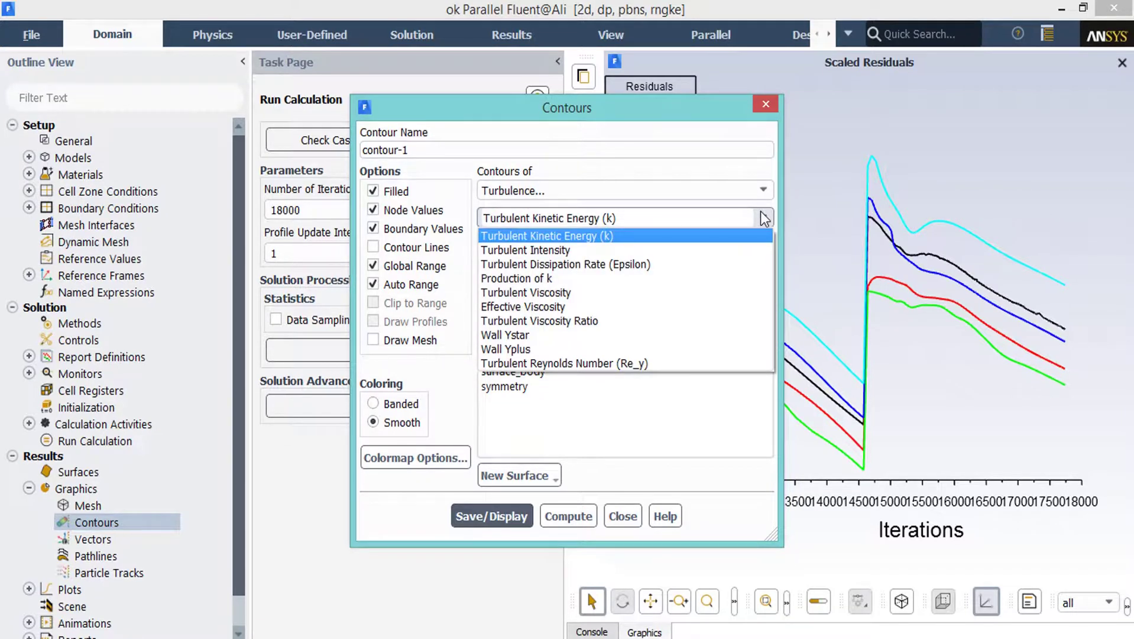
click(550, 292)
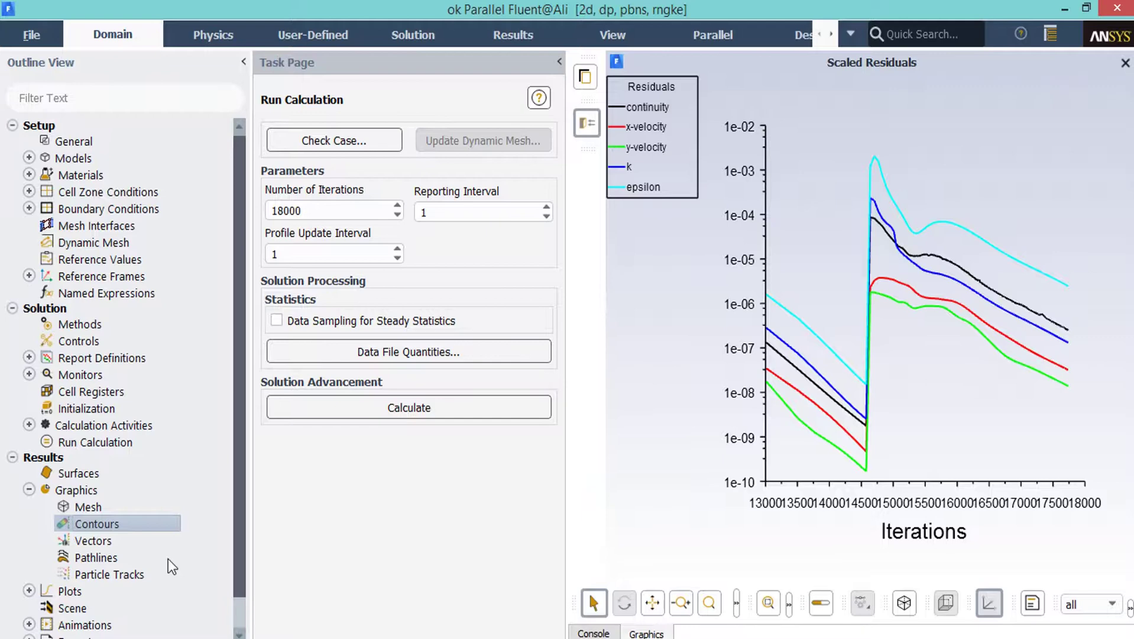
- Create a new set of pathlines released from the inlet surface and display them
right_click(169, 558)
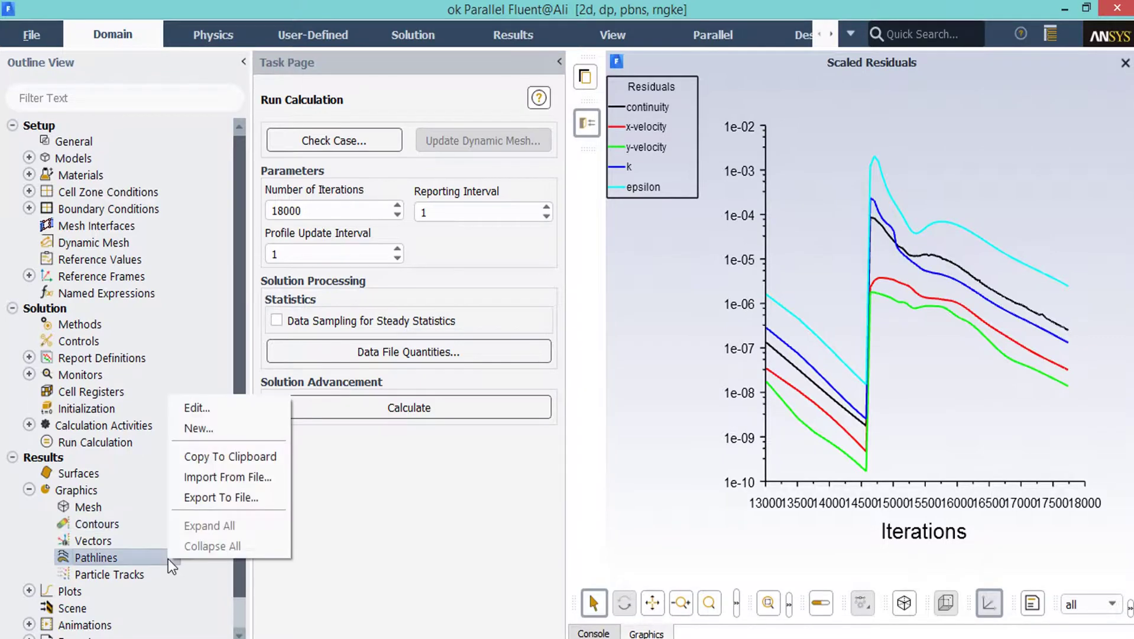
click(237, 425)
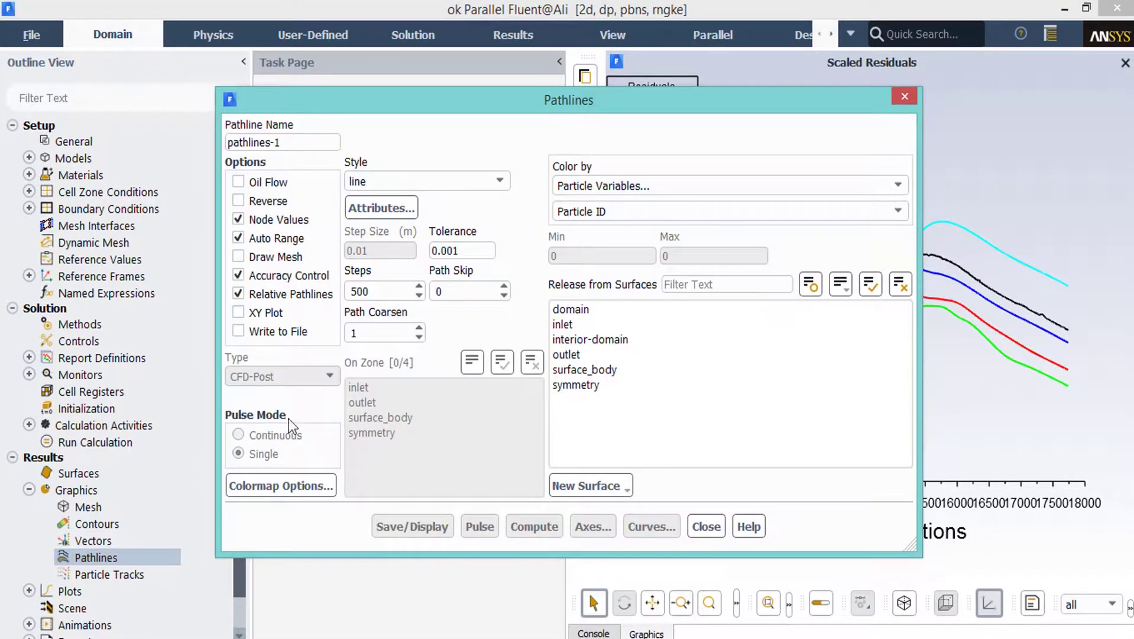
click(595, 320)
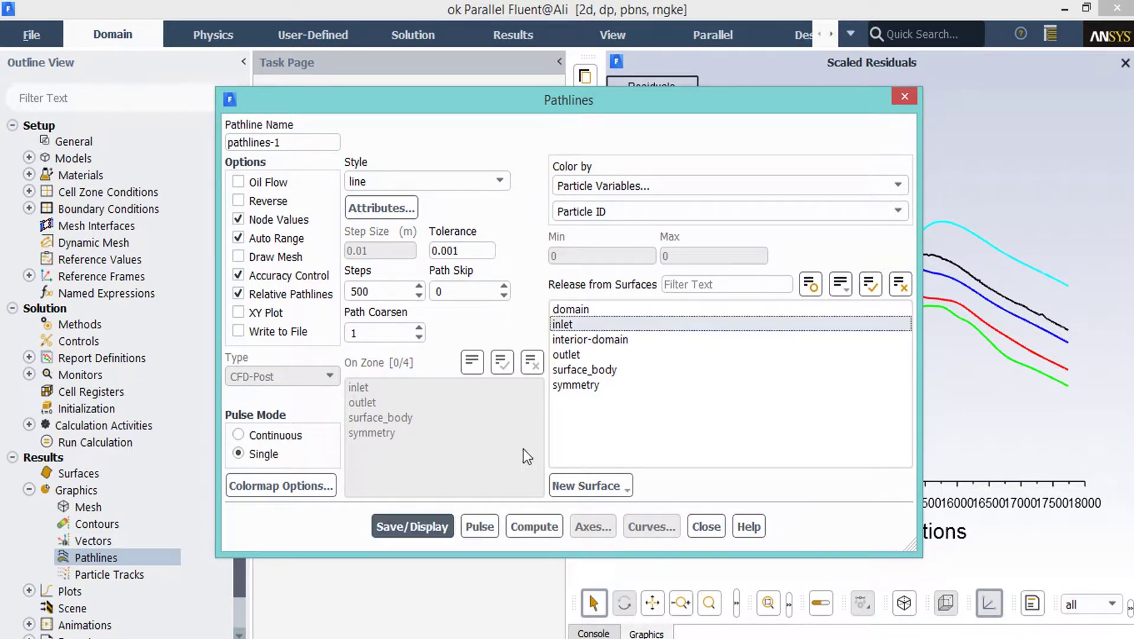
click(426, 528)
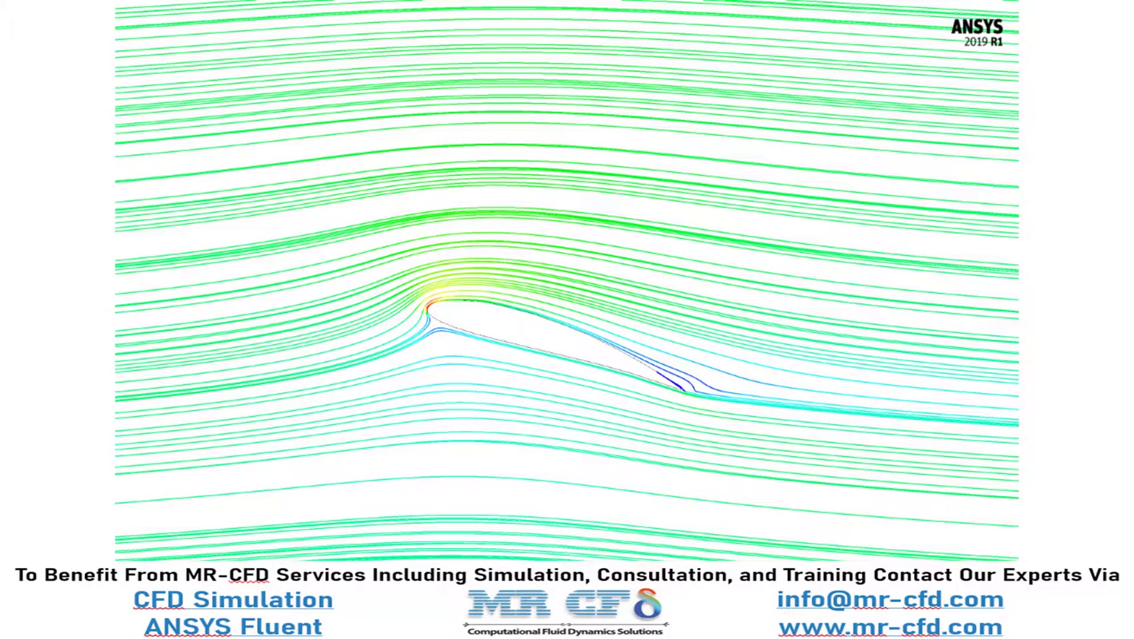
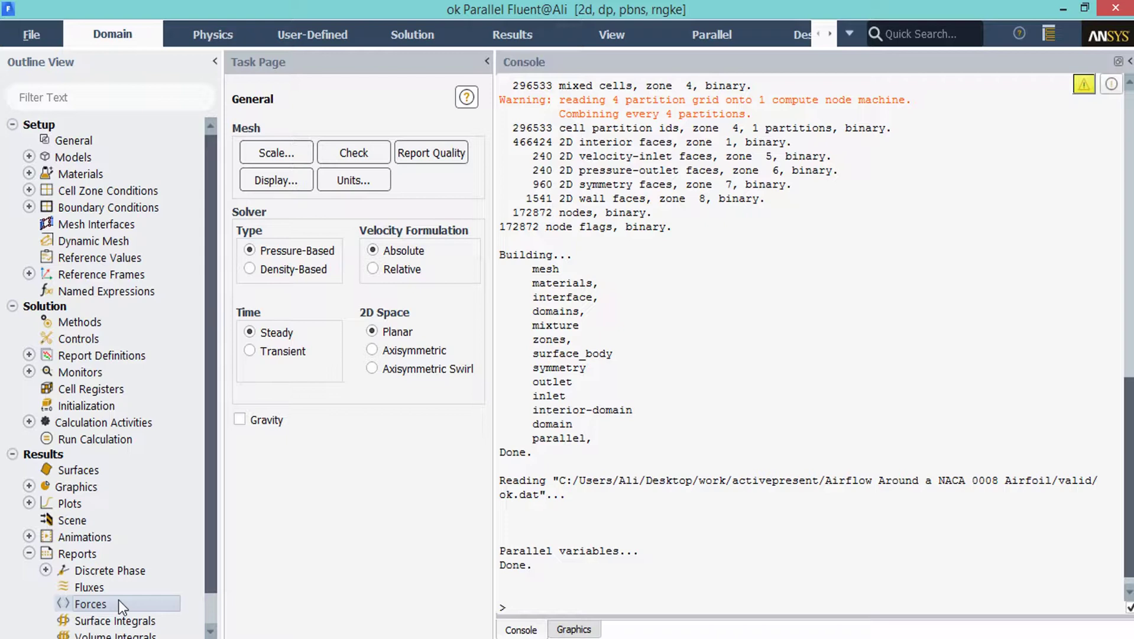
- Print force reports for the surface_body wall zone, first with direction vector X 1, Y 0 and again with X 0, Y 1
double_click(118, 599)
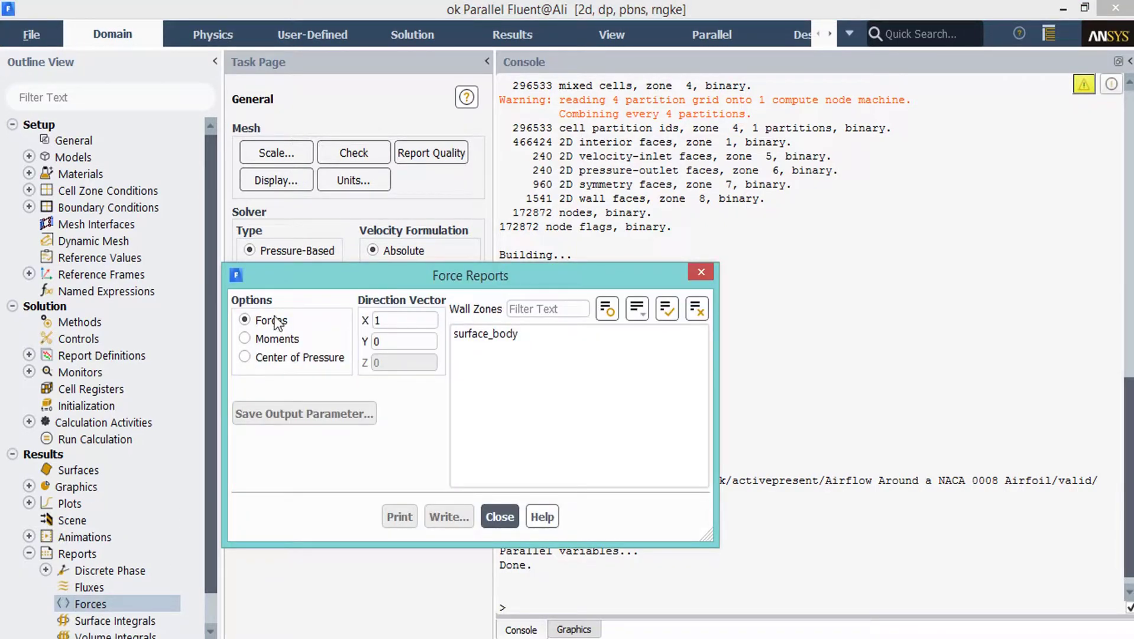
click(502, 337)
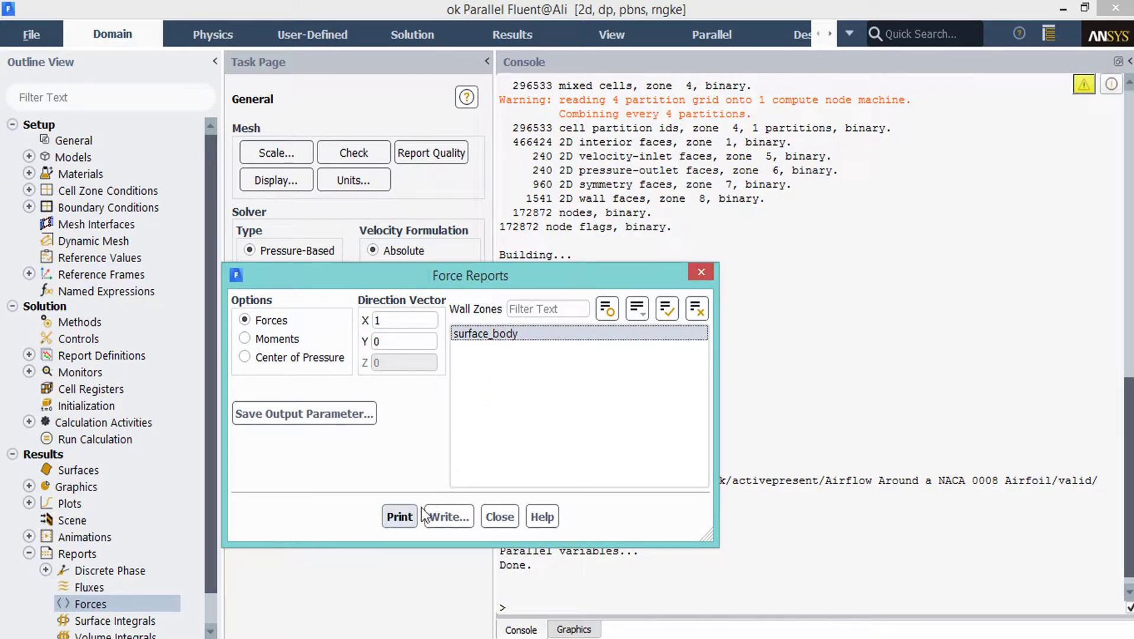
click(399, 516)
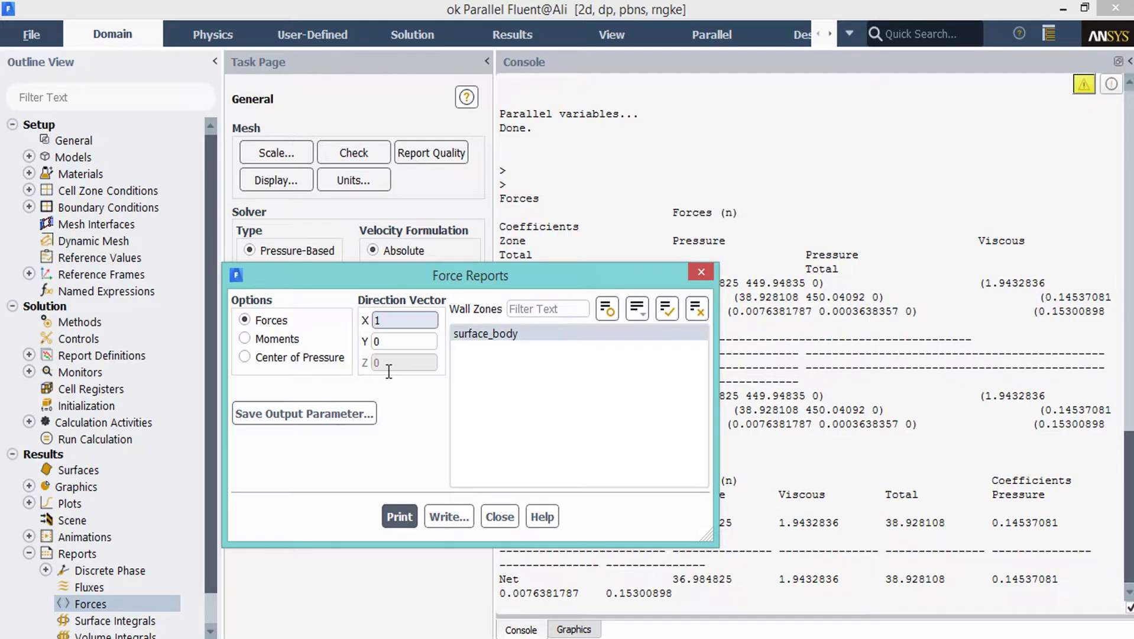
text(0)
click(400, 515)
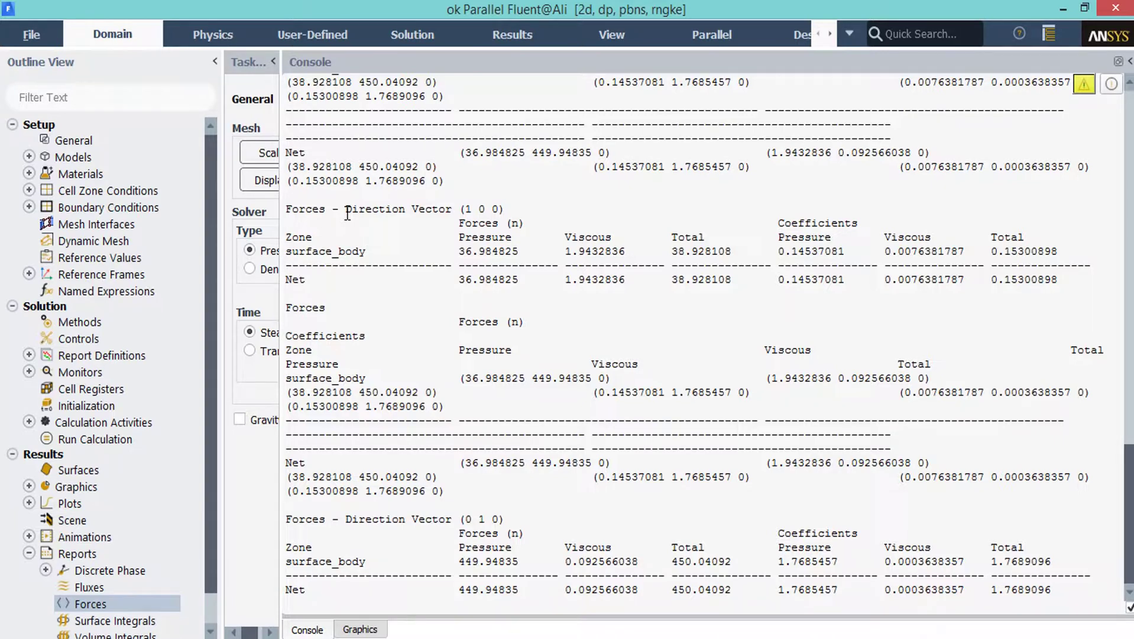
- Highlight the direction vector headings (1 0 0) and (0 1 0) and their net total force coefficients in the printed reports
key(shift+End)
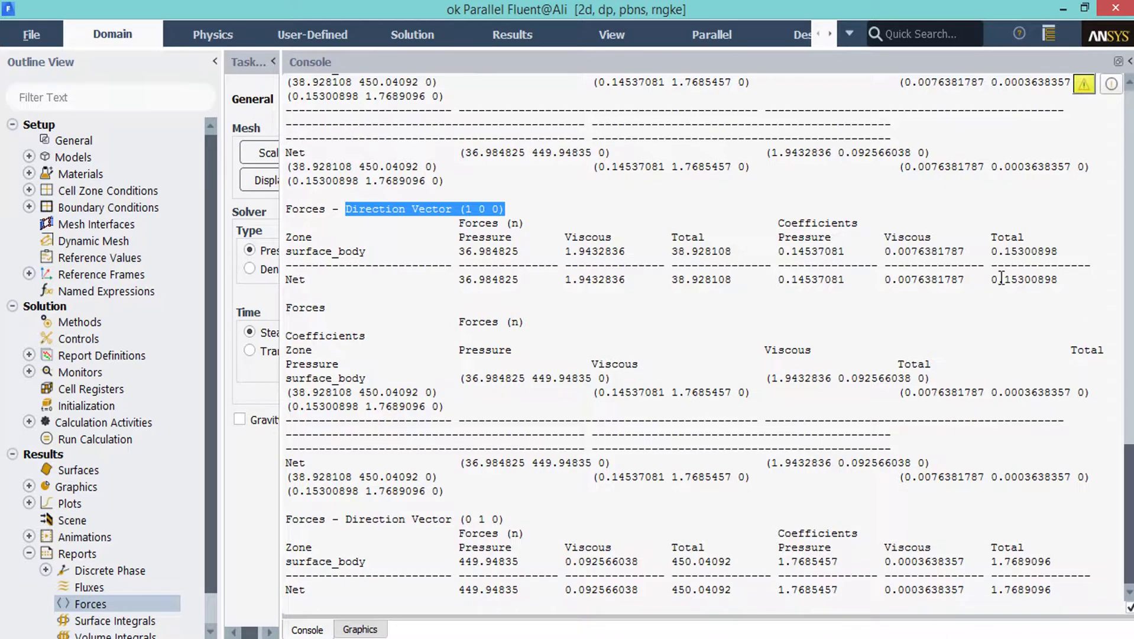
double_click(1059, 281)
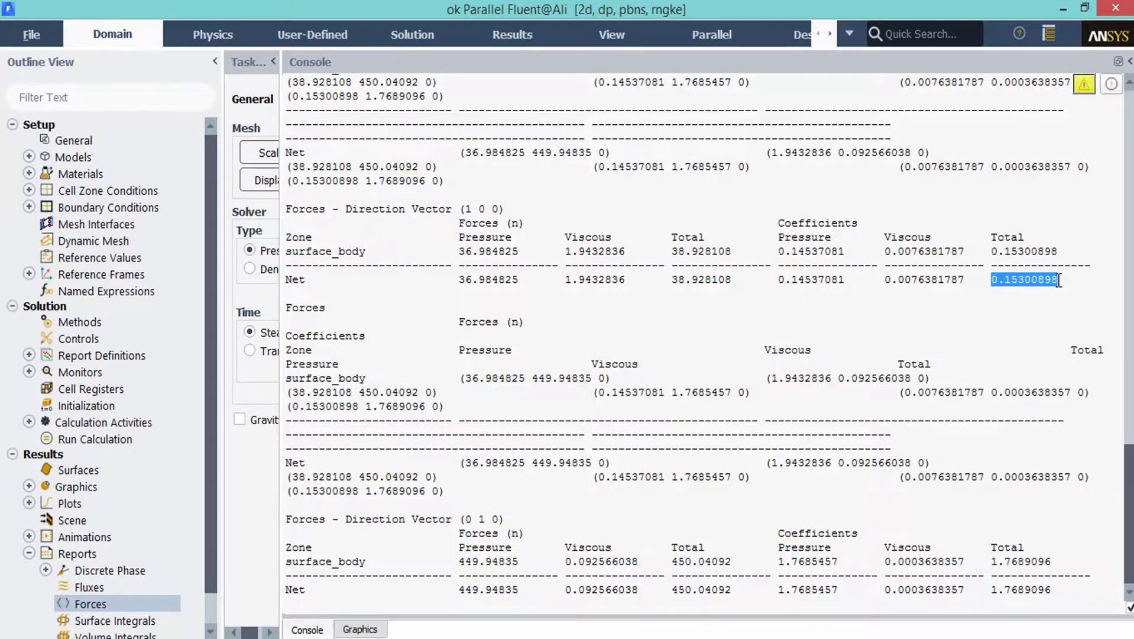
double_click(354, 518)
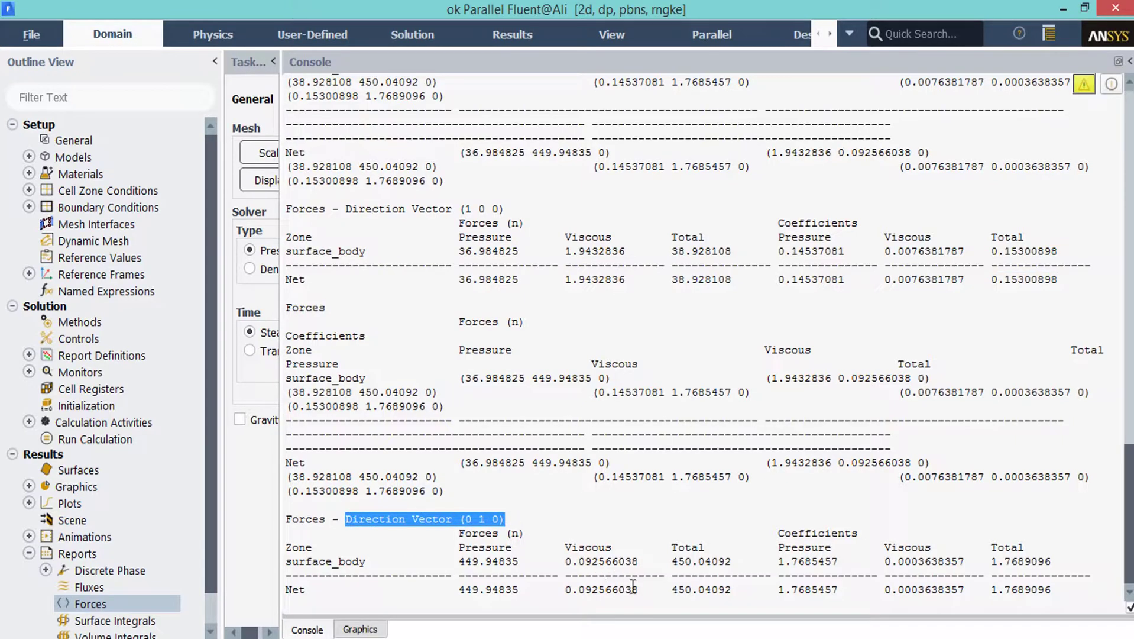
double_click(999, 589)
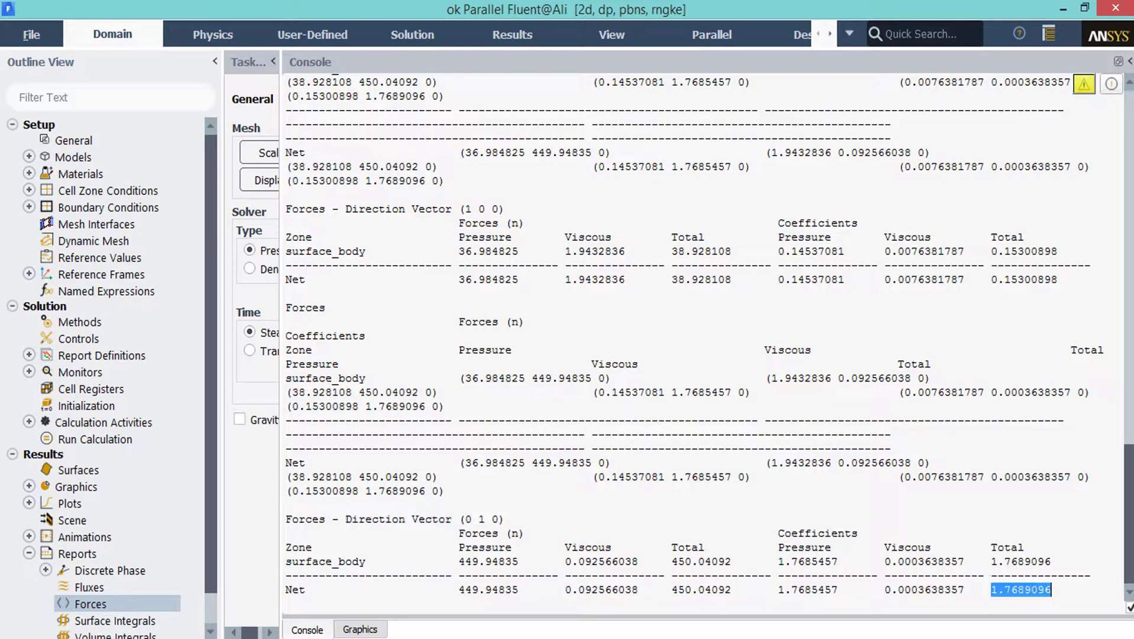